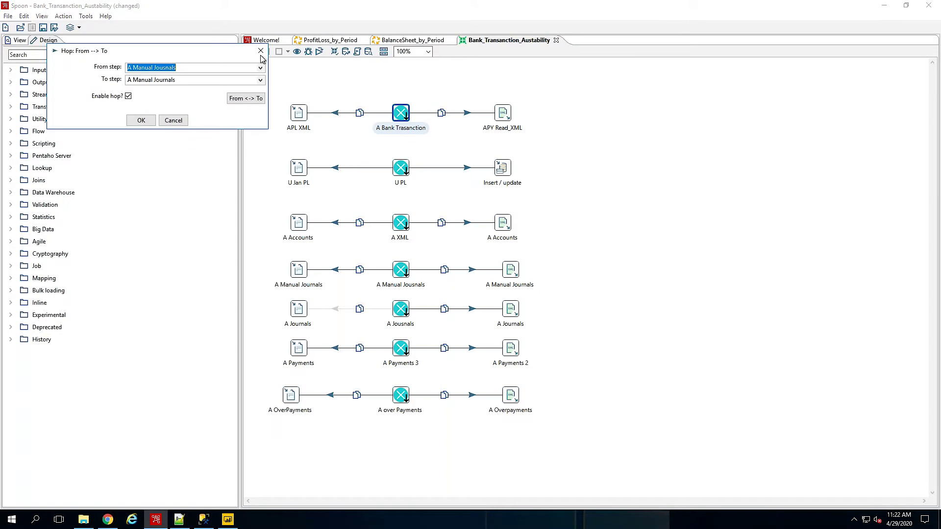
# Examine the field names, XPaths and types configured in the A Manual Journals XML-reading step
pyautogui.press('Return')
pyautogui.doubleClick(510, 269)
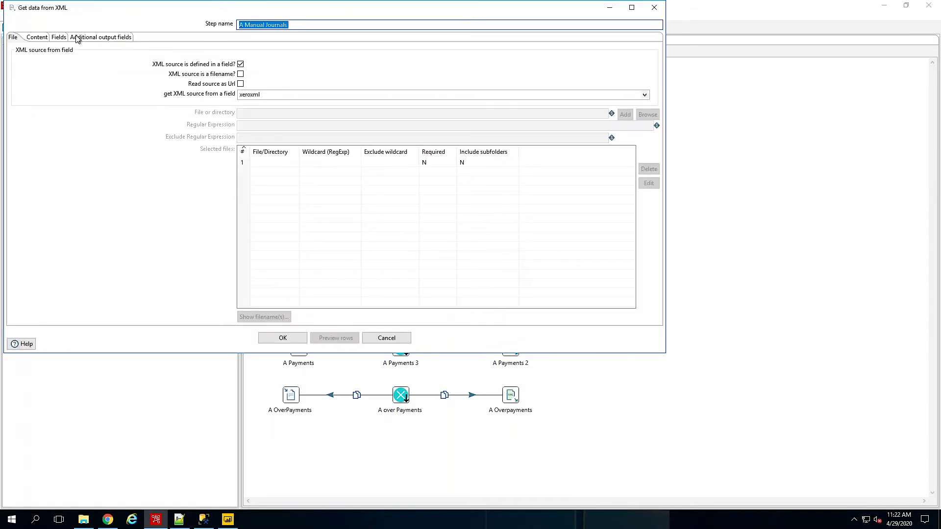
pyautogui.click(58, 38)
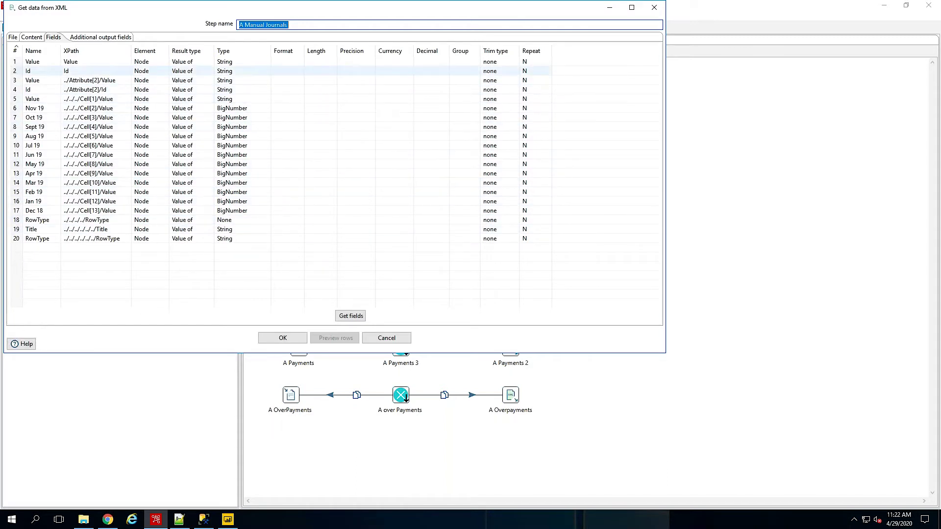
pyautogui.click(654, 8)
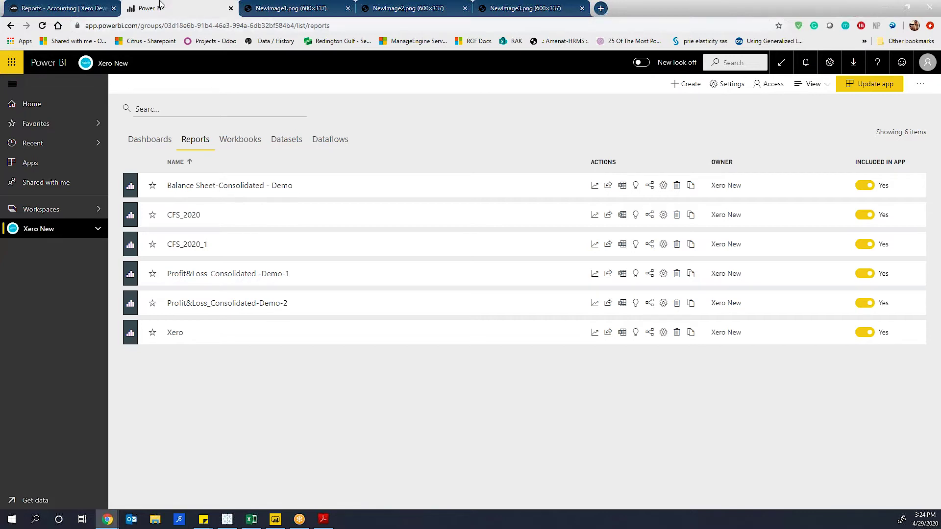
# Open the Profit&Loss_Consolidated -Demo-1 report in Power BI and view its Consolidated P&L page
pyautogui.click(240, 280)
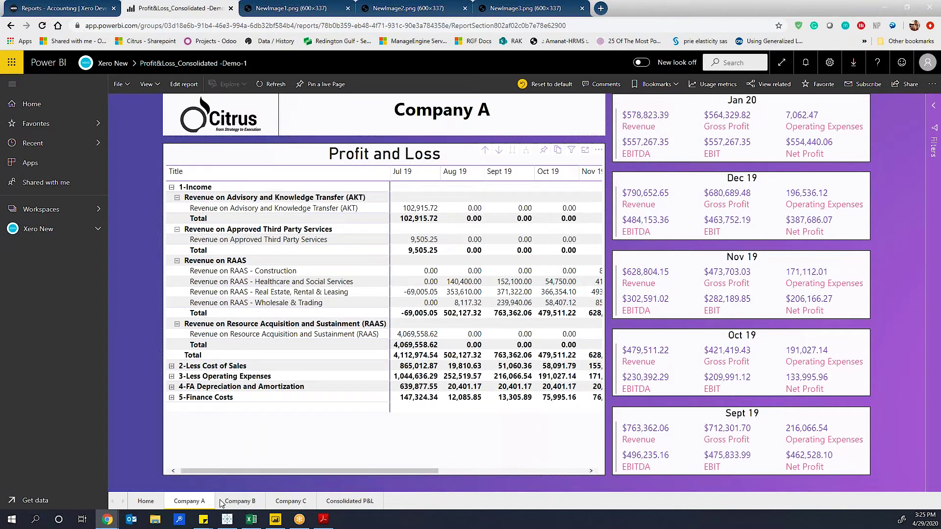
pyautogui.click(350, 501)
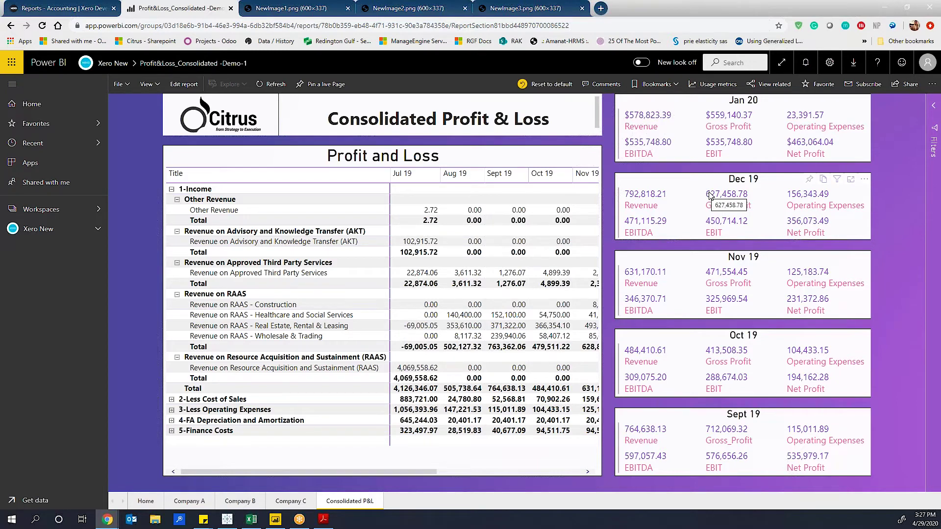
# Open the Xero dashboard from the Xero New workspace and examine its cash flow, receivables, payables, profit and expense tiles
pyautogui.click(114, 66)
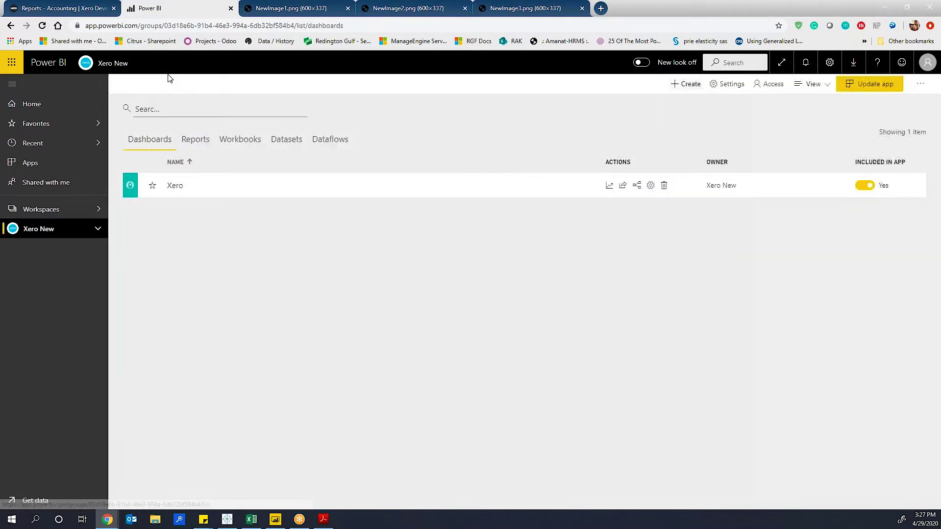
pyautogui.click(202, 193)
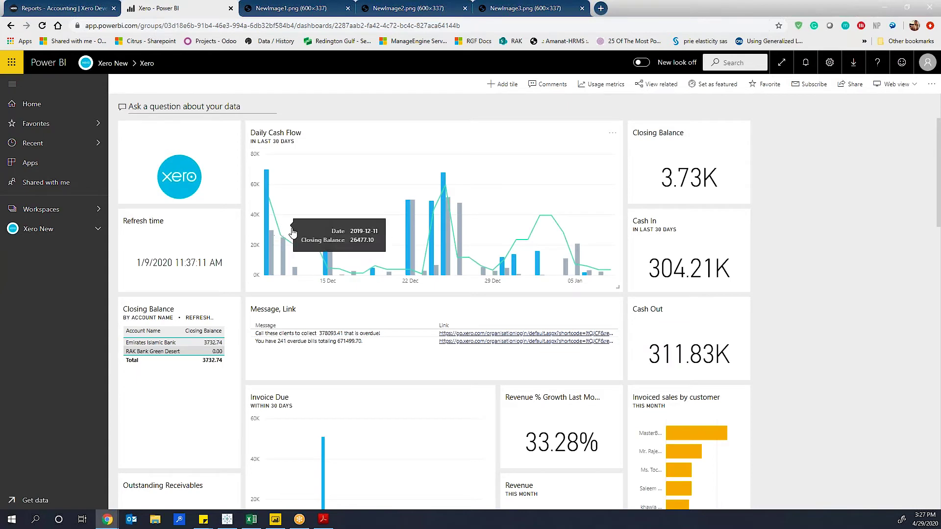
pyautogui.scroll(-2, 385, 196)
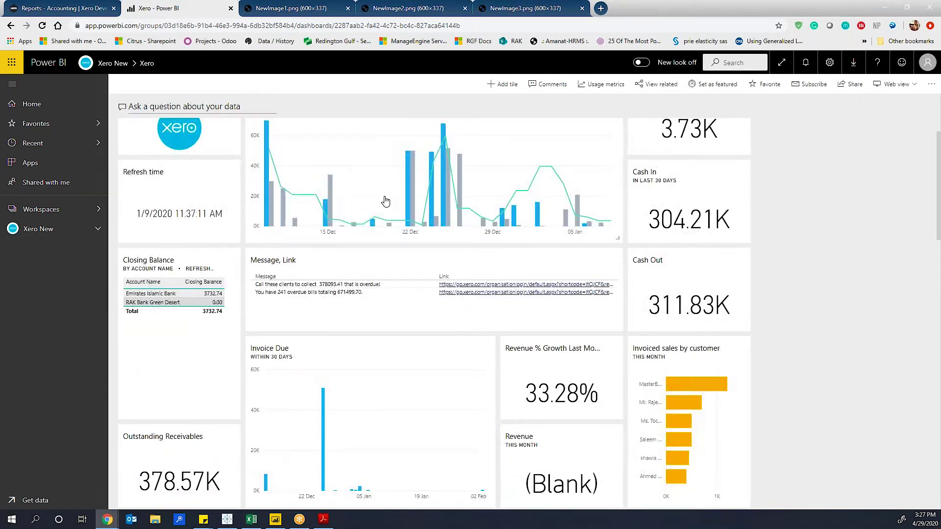
pyautogui.scroll(2, 441, 201)
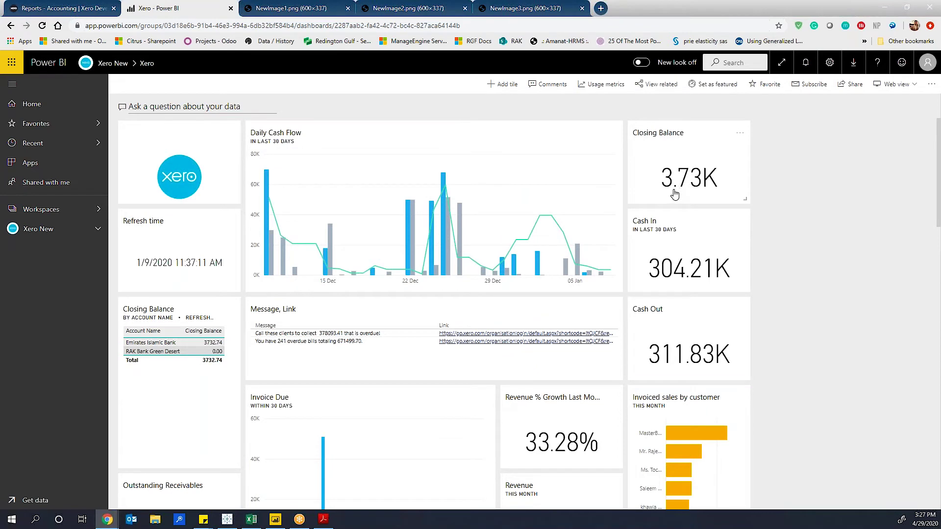
pyautogui.scroll(-2, 674, 194)
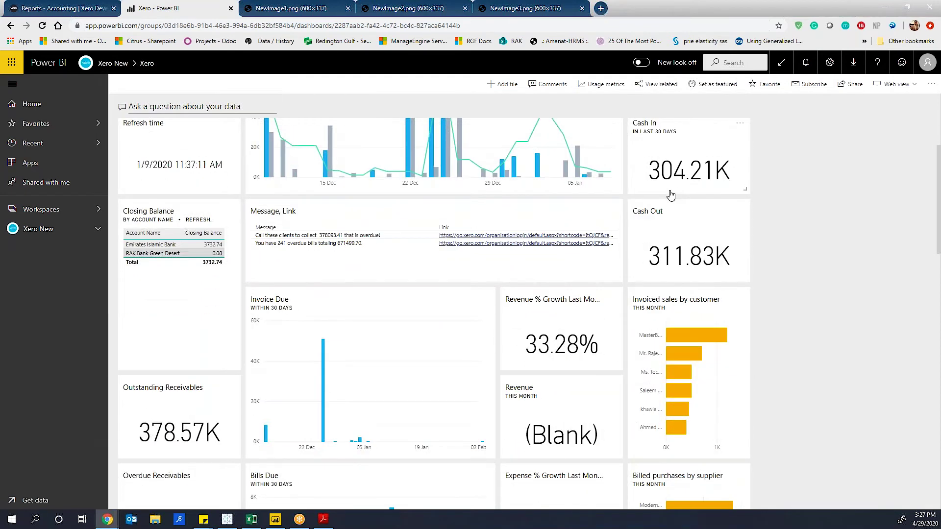
pyautogui.scroll(-2, 572, 221)
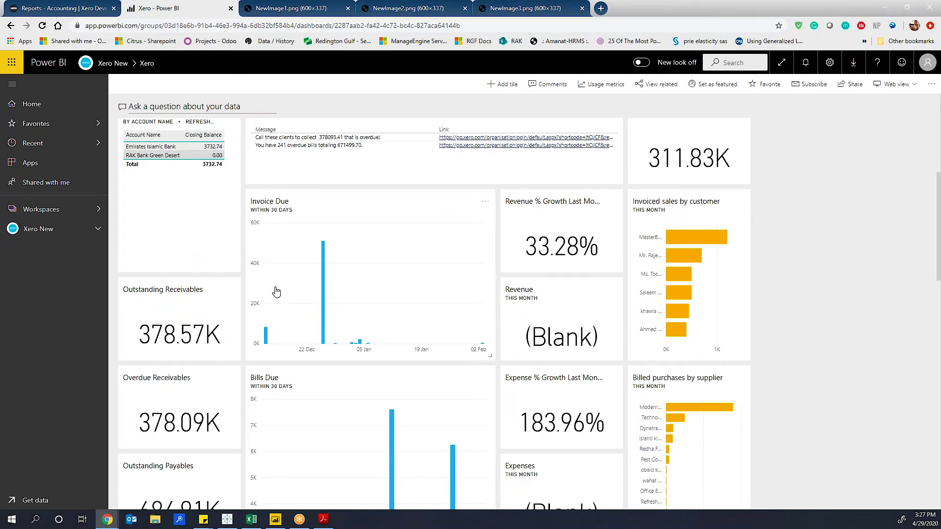
pyautogui.scroll(-1, 276, 292)
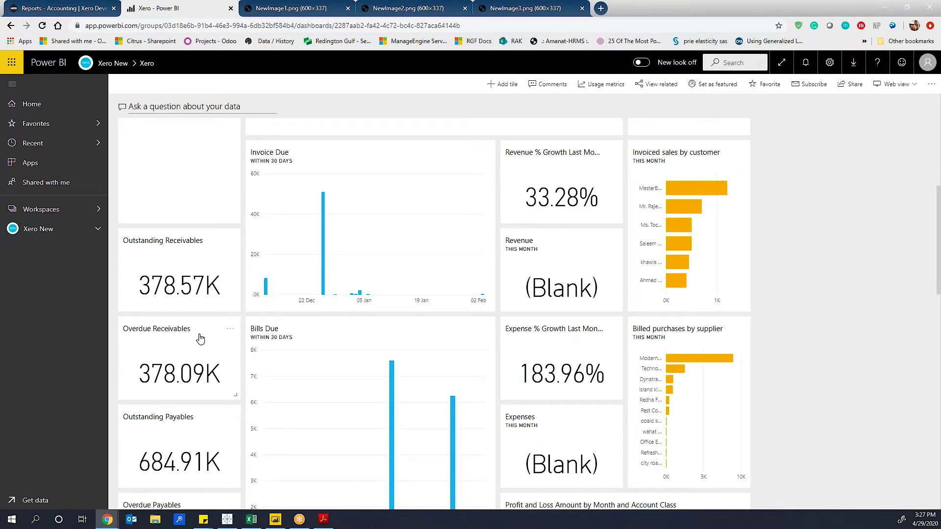
pyautogui.scroll(-4, 200, 338)
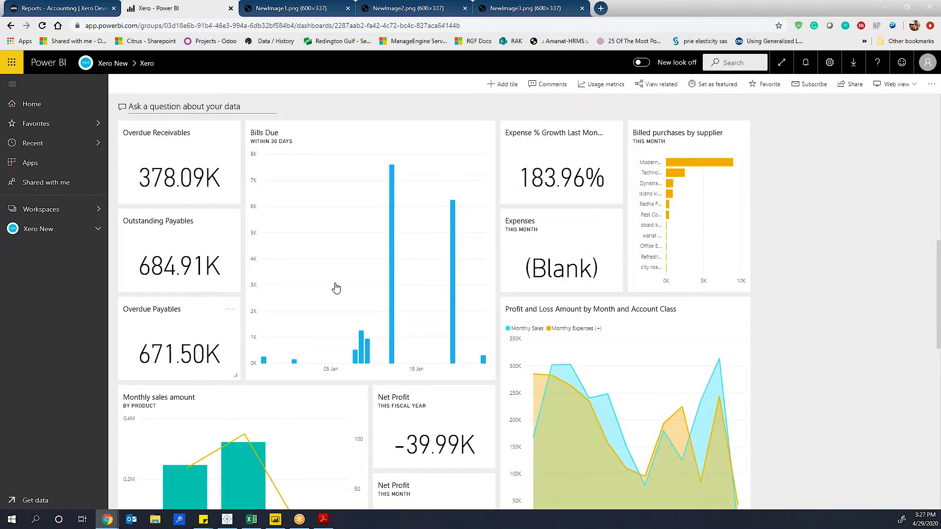
pyautogui.scroll(-1, 336, 288)
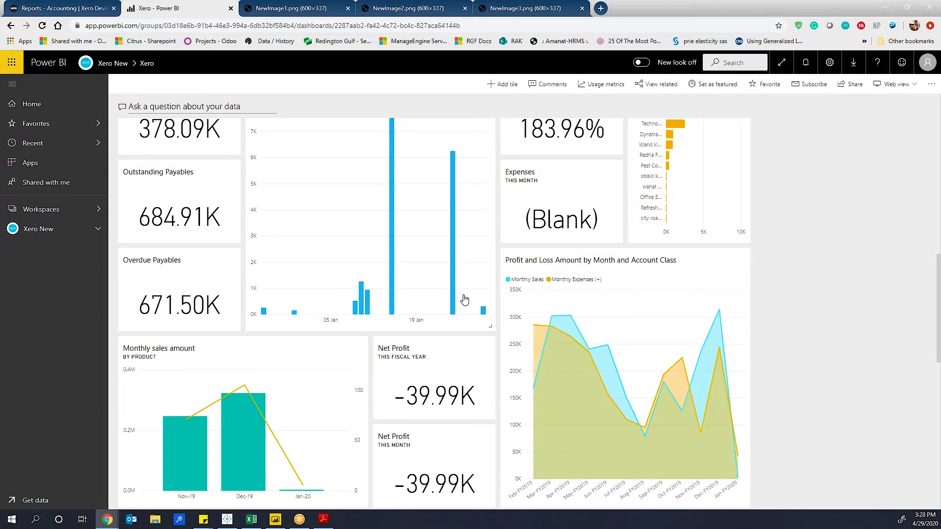
pyautogui.scroll(-2, 463, 351)
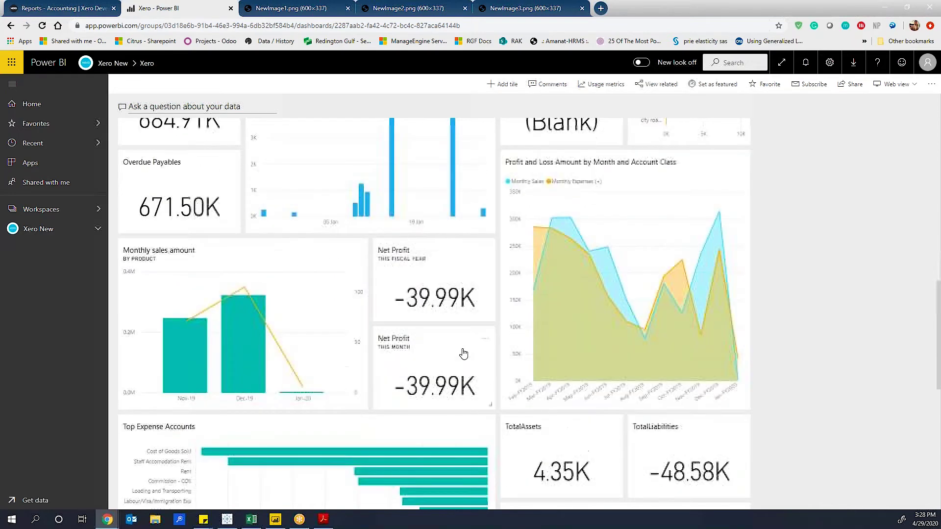
pyautogui.scroll(-1, 463, 350)
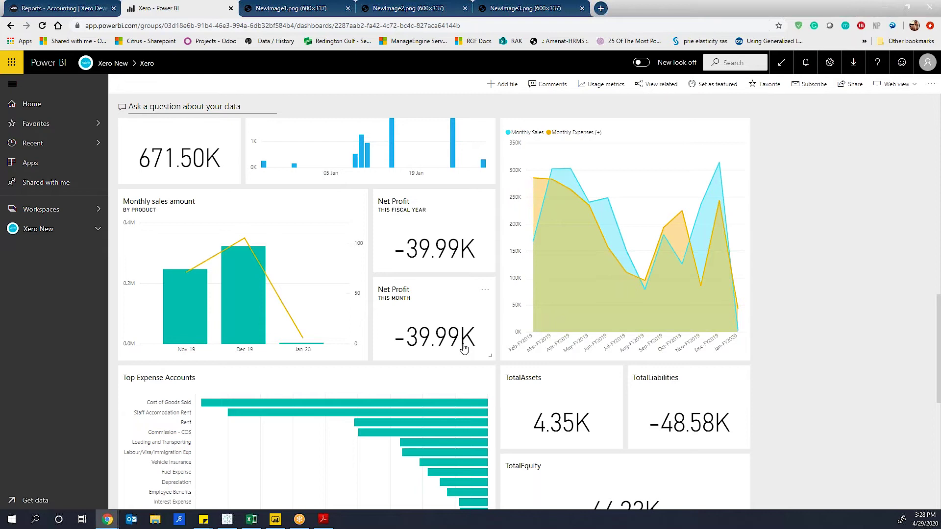
# Return to the Xero New workspace's reports and open the Balance Sheet-Consolidated - Demo report
pyautogui.click(120, 64)
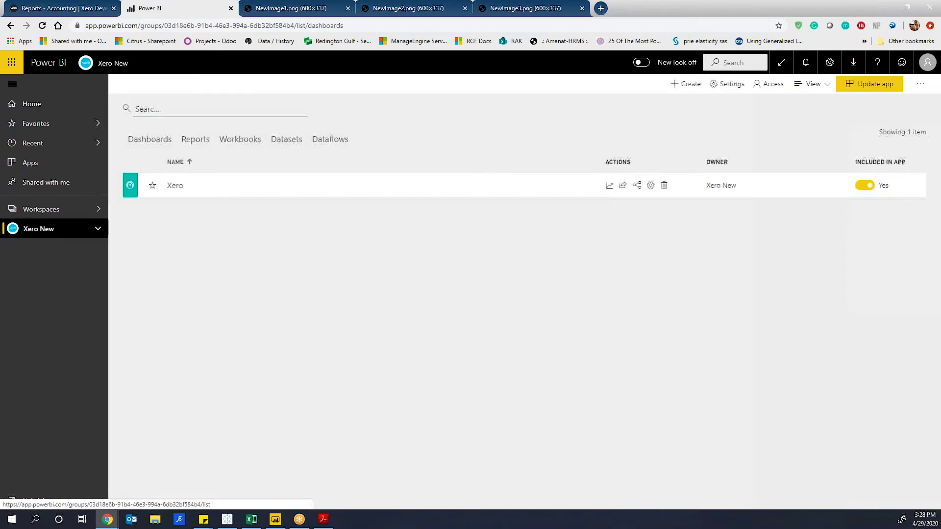
pyautogui.click(191, 141)
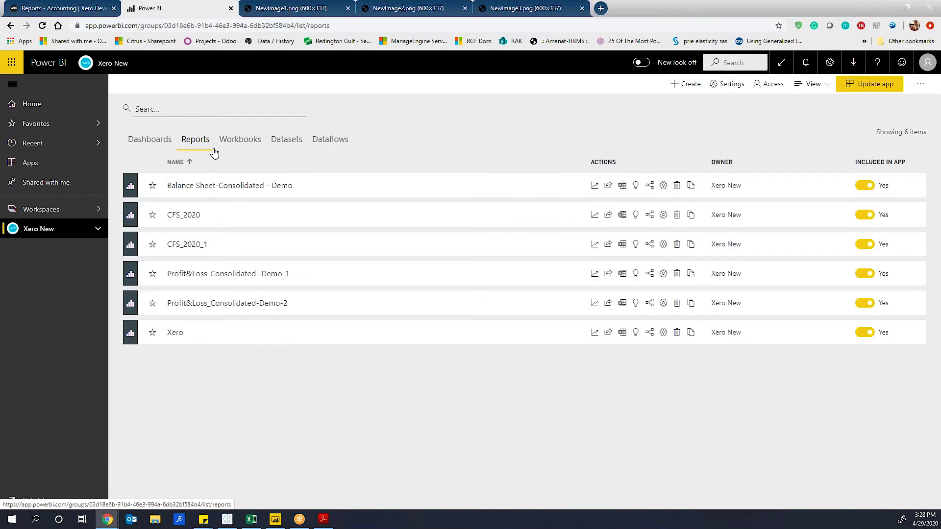
pyautogui.click(240, 186)
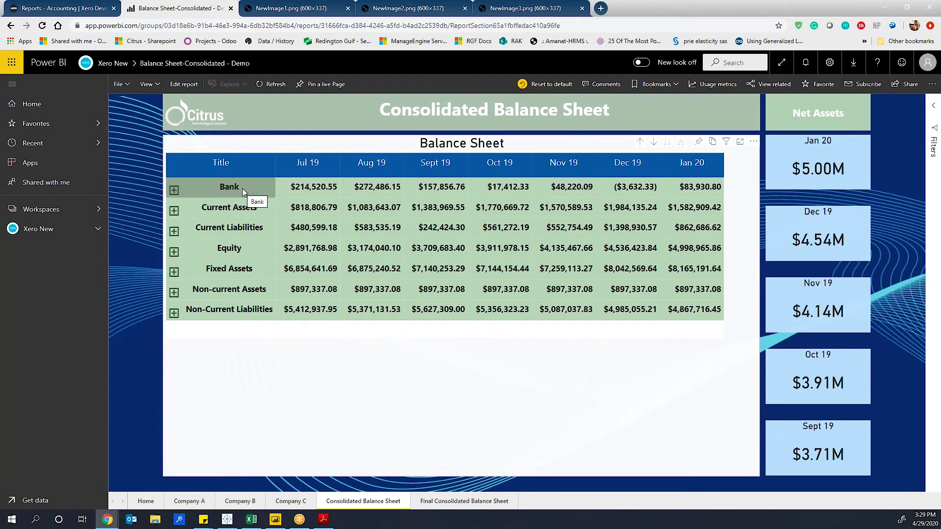
# Examine the Company A balance sheet down to its last categories, expanding Fixed Assets into its accounts
pyautogui.click(195, 503)
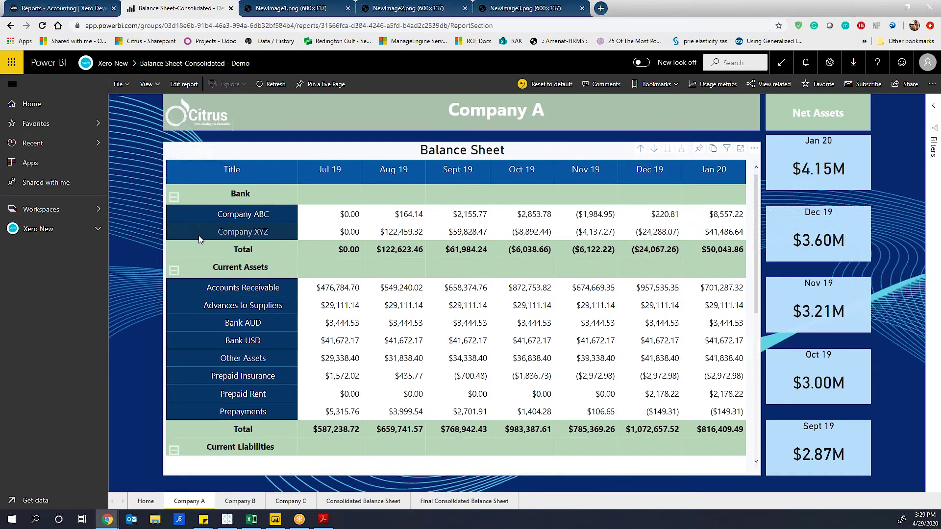
pyautogui.scroll(-3, 191, 245)
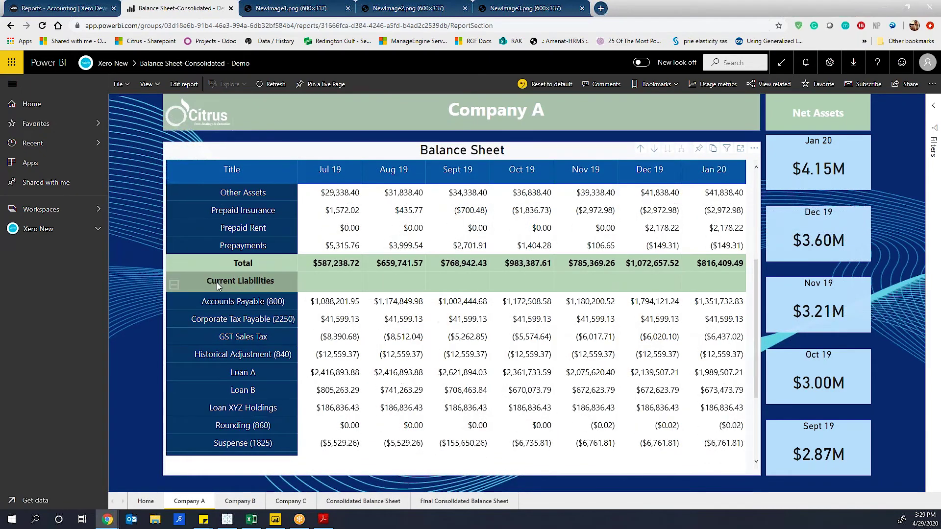
pyautogui.scroll(-2, 218, 288)
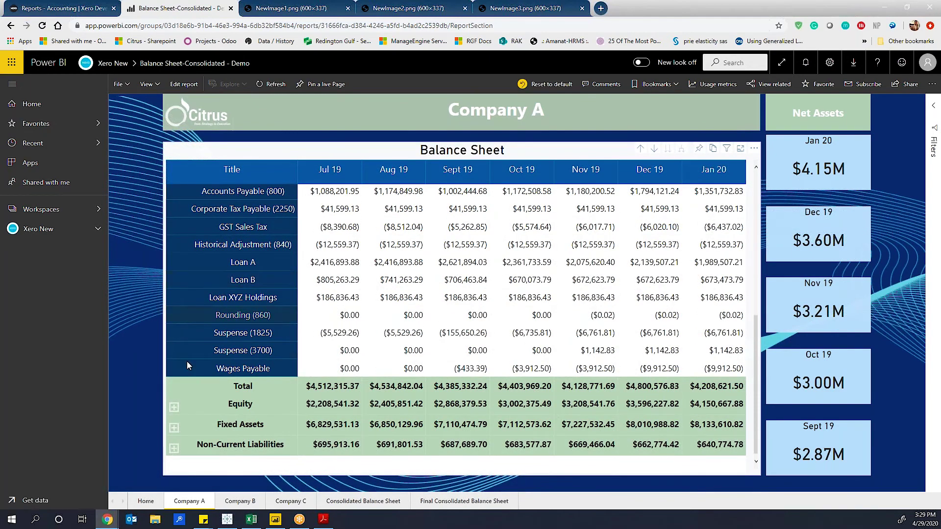
pyautogui.click(175, 428)
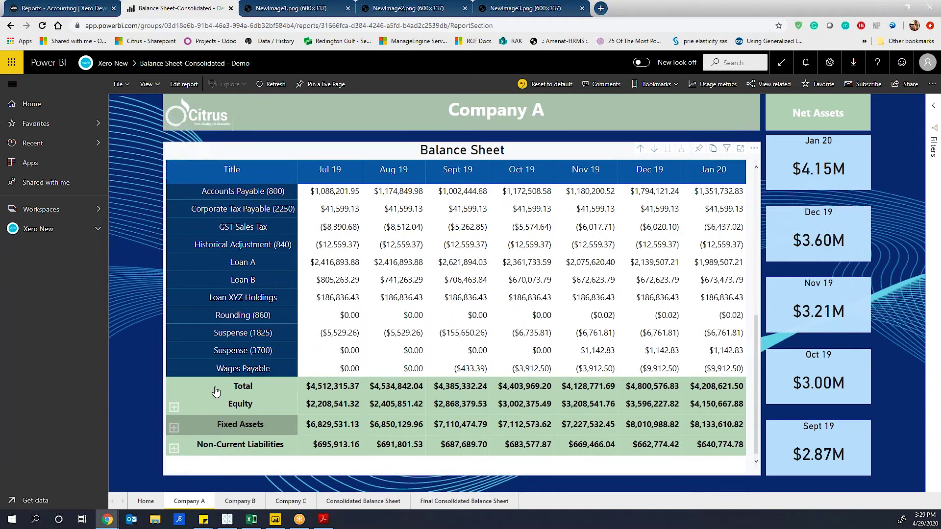
pyautogui.scroll(-1, 301, 350)
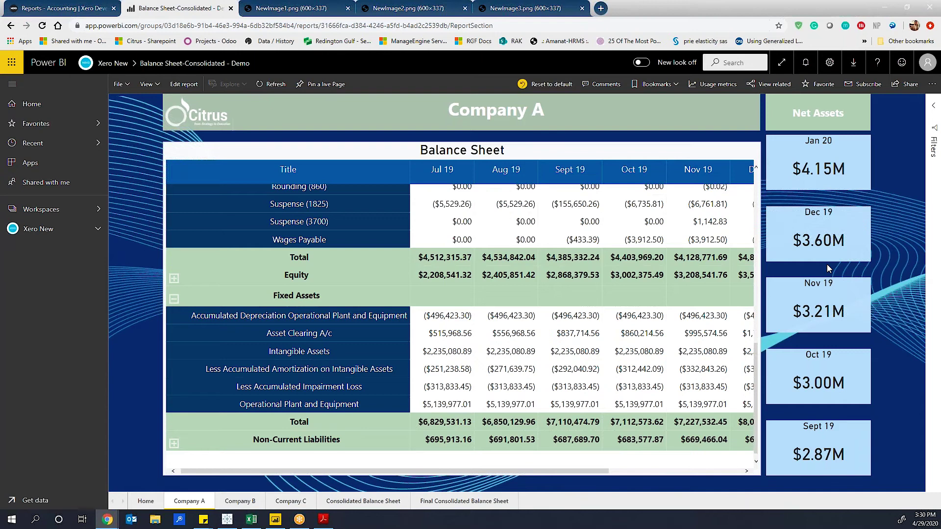
# Review all rows of the Final Consolidated Balance Sheet page, then return to the Consolidated Balance Sheet page
pyautogui.click(460, 501)
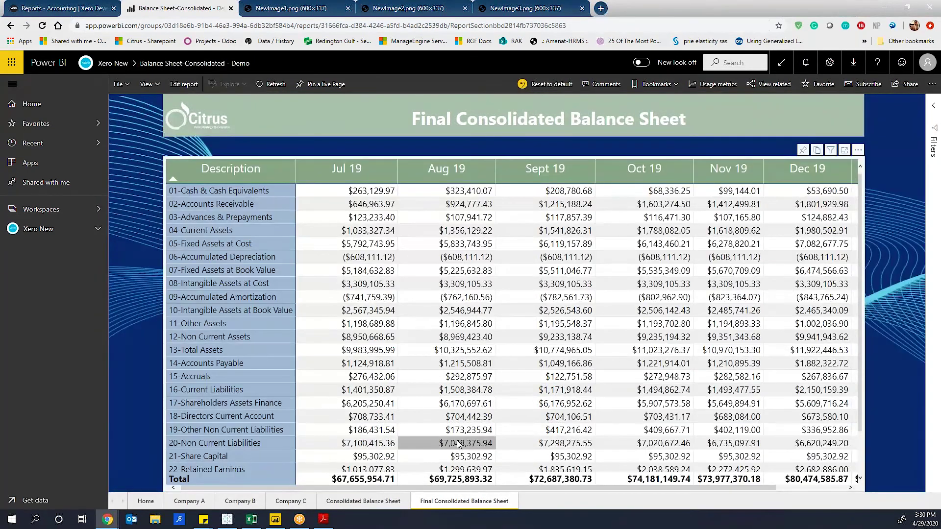
pyautogui.scroll(-1, 458, 443)
pyautogui.scroll(-1, 457, 444)
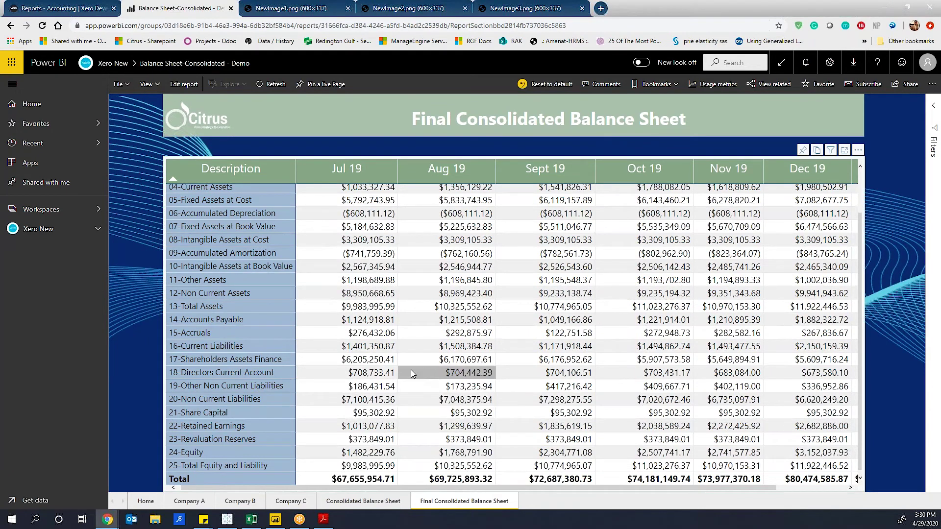
pyautogui.scroll(2, 411, 369)
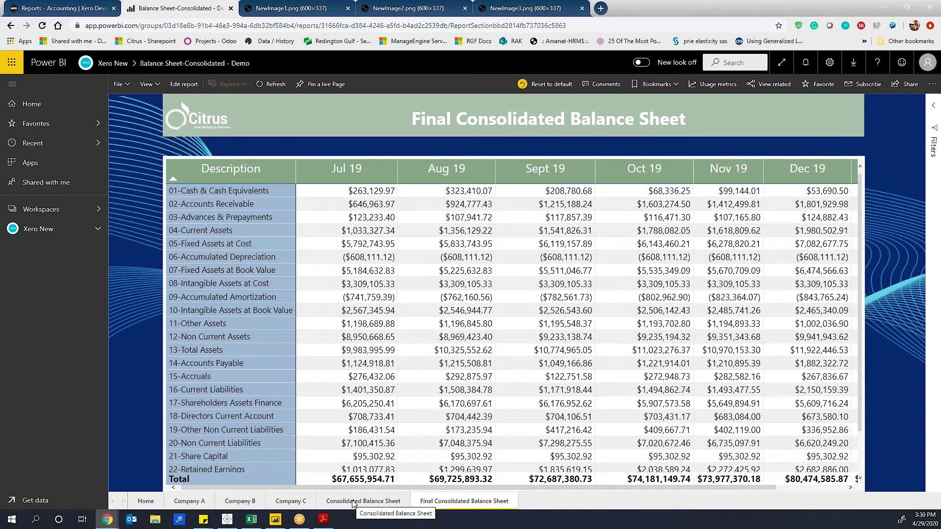
pyautogui.click(354, 502)
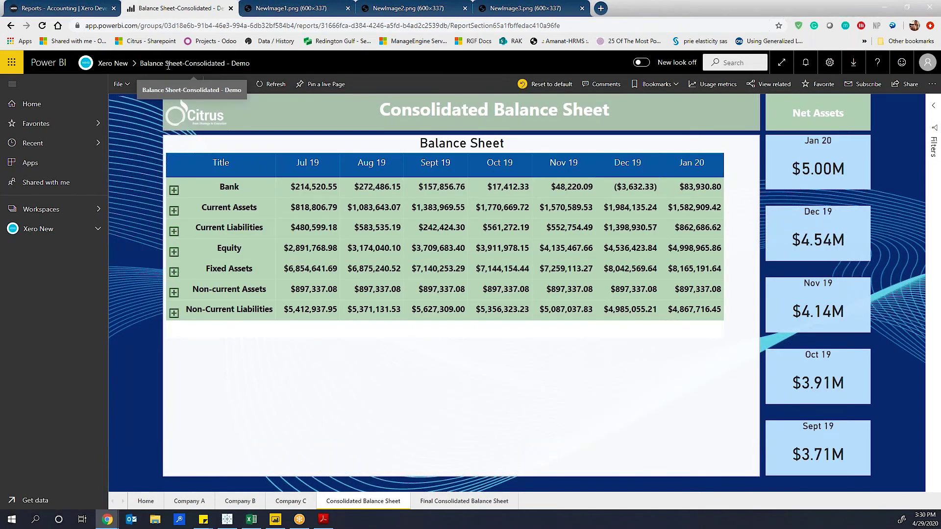
# Go back to the Xero New workspace and list its reports
pyautogui.click(106, 68)
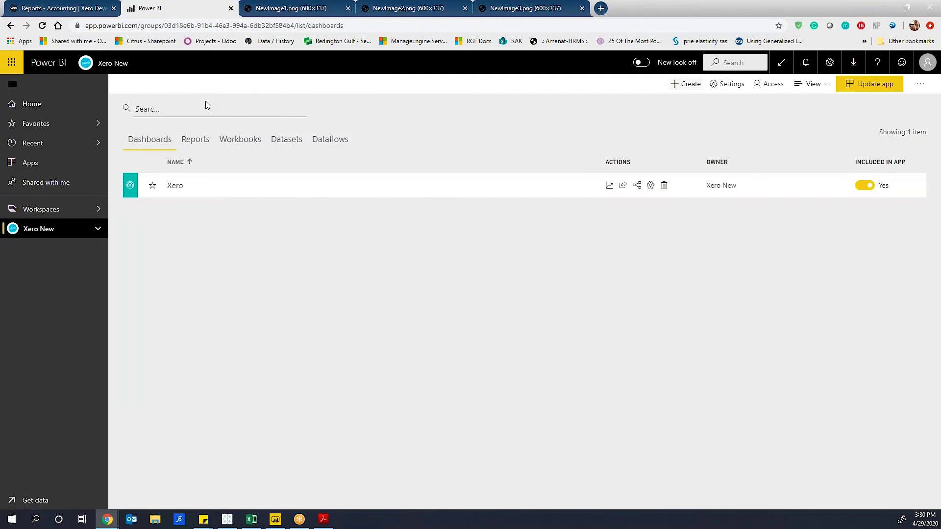
pyautogui.click(197, 145)
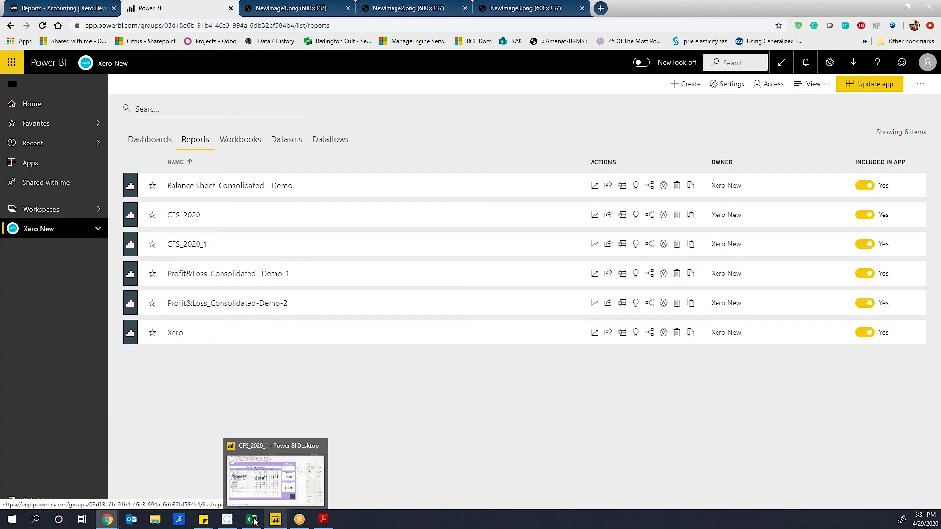
# Switch to the Cashflow Forecast Template workbook in Excel and examine the CF Template sheet's Cat 2 categories and monthly columns
pyautogui.click(289, 479)
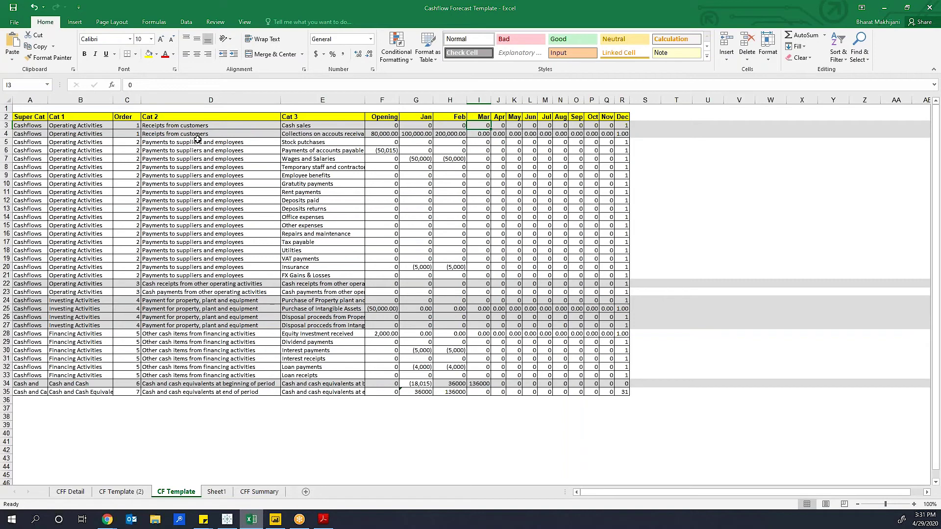
pyautogui.moveTo(199, 125); pyautogui.dragTo(294, 191)
pyautogui.click(210, 150)
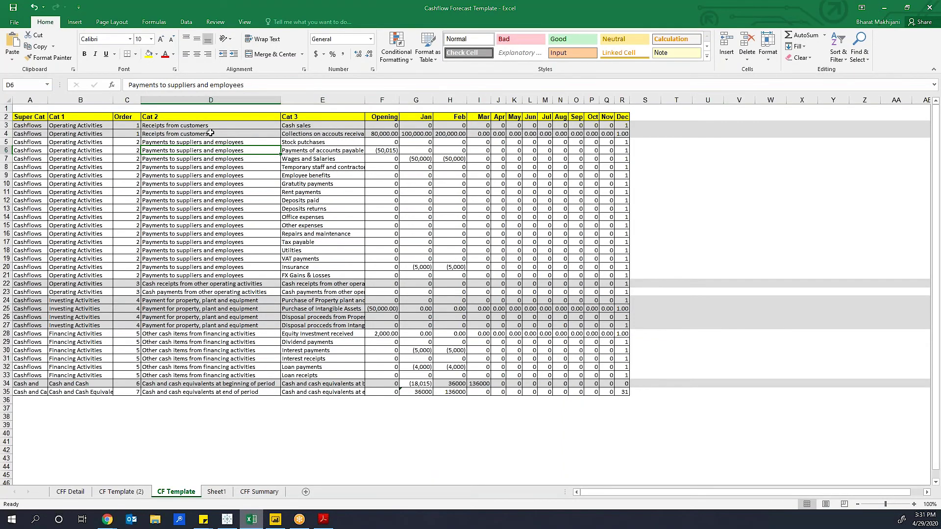
pyautogui.moveTo(210, 131); pyautogui.dragTo(211, 126)
pyautogui.click(211, 157)
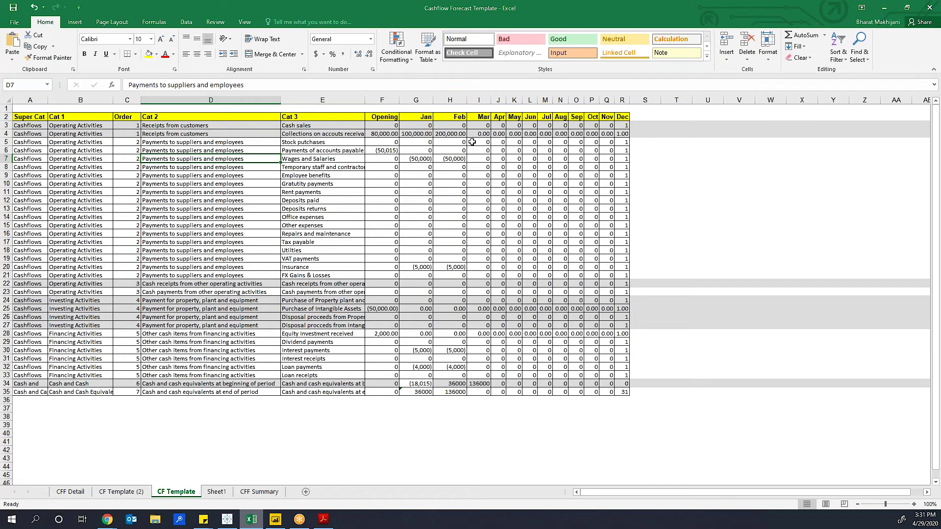
pyautogui.click(473, 151)
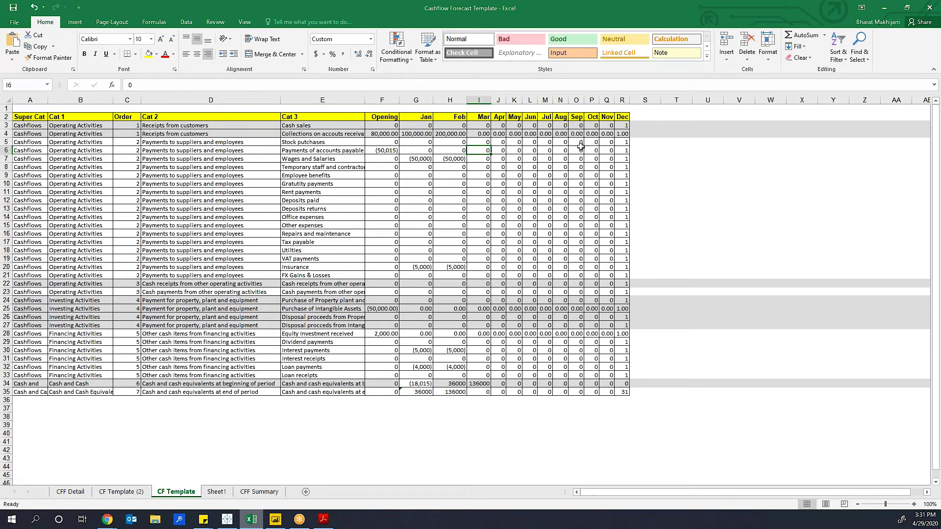
pyautogui.click(510, 150)
pyautogui.click(582, 175)
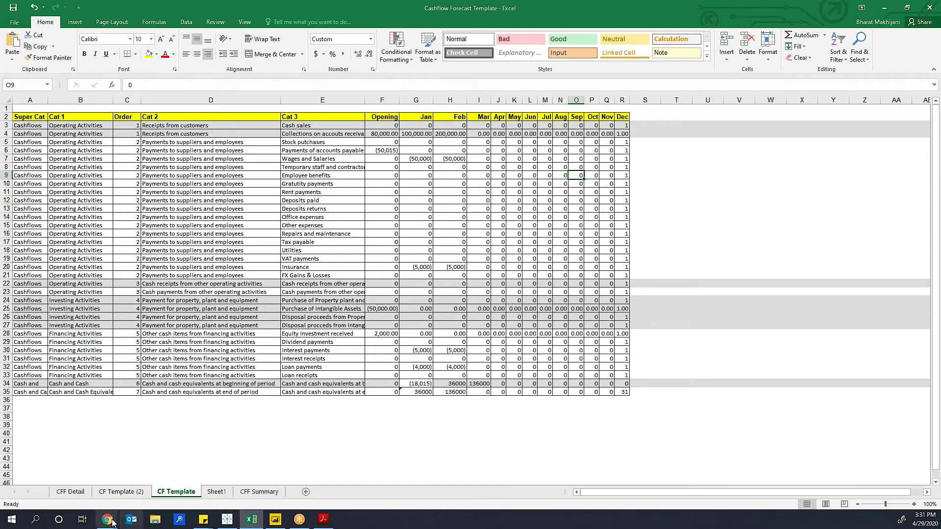
# Switch to Power BI in Chrome and open the CFS_2020_1 report showing the CashFlow Statement 2020
pyautogui.moveTo(114, 520)
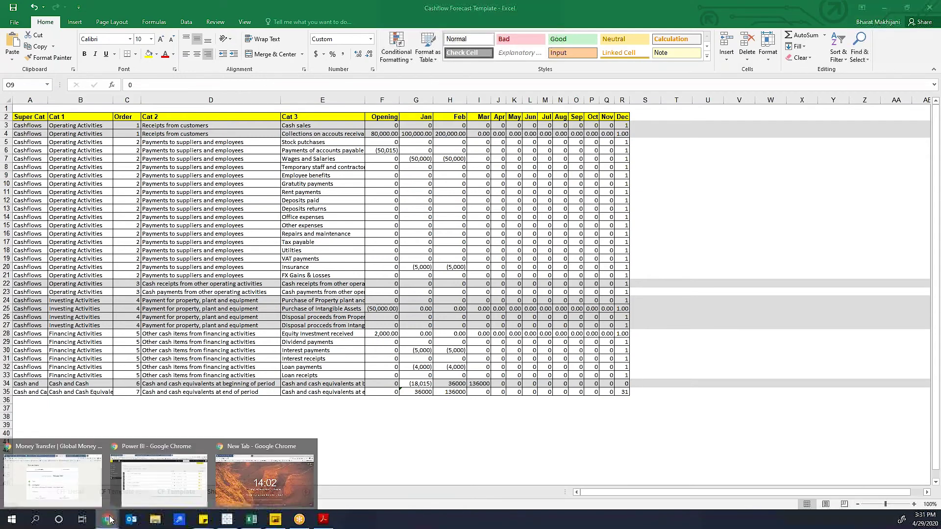
pyautogui.click(157, 478)
pyautogui.click(198, 247)
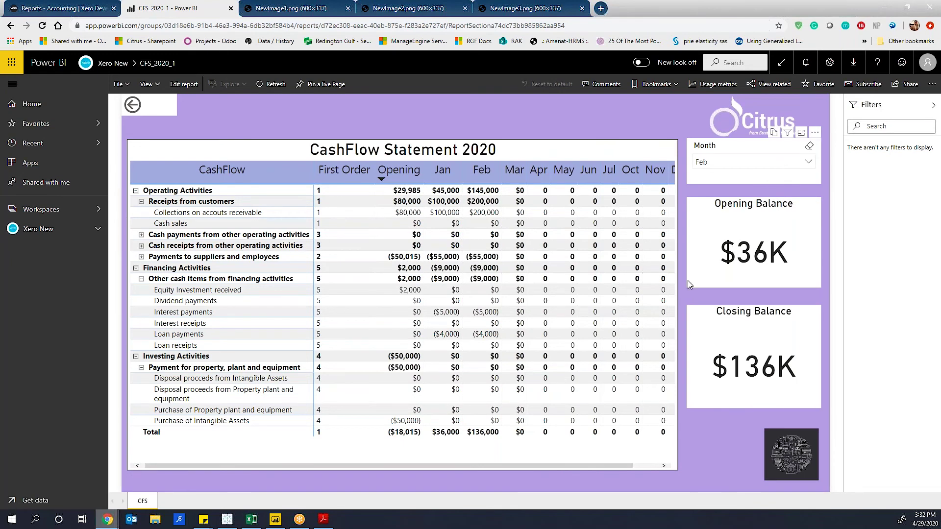
# Return to the Excel Cashflow Forecast Template and set March's collections on accounts receivable to 150000
pyautogui.click(254, 520)
pyautogui.click(485, 134)
pyautogui.write('1')
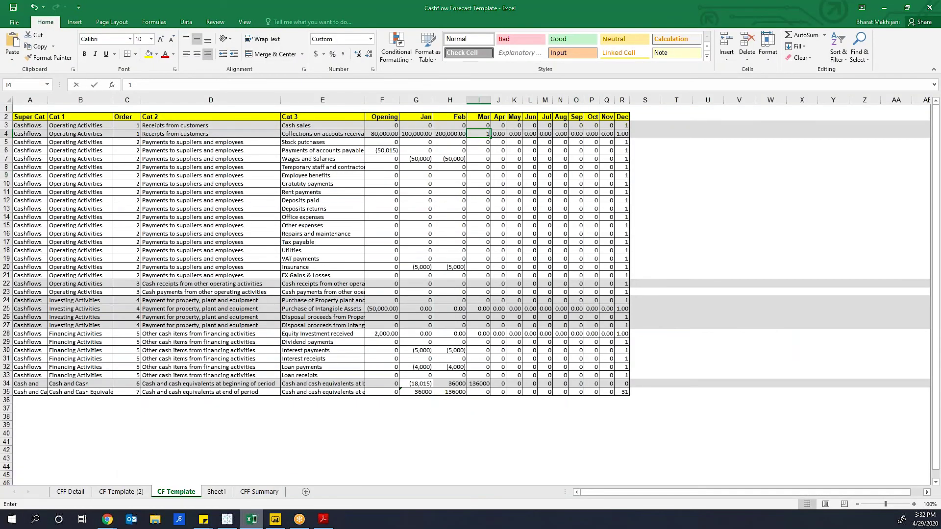
pyautogui.write('50000')
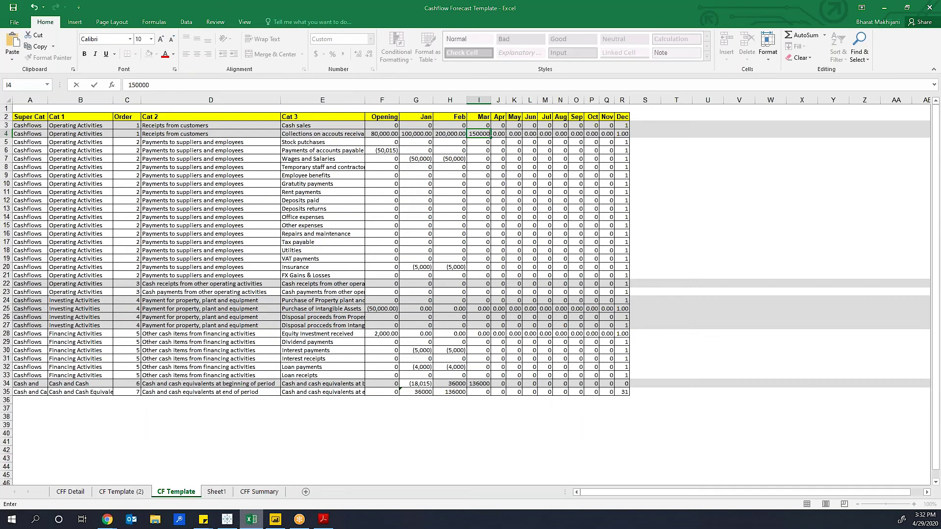
pyautogui.press('Return')
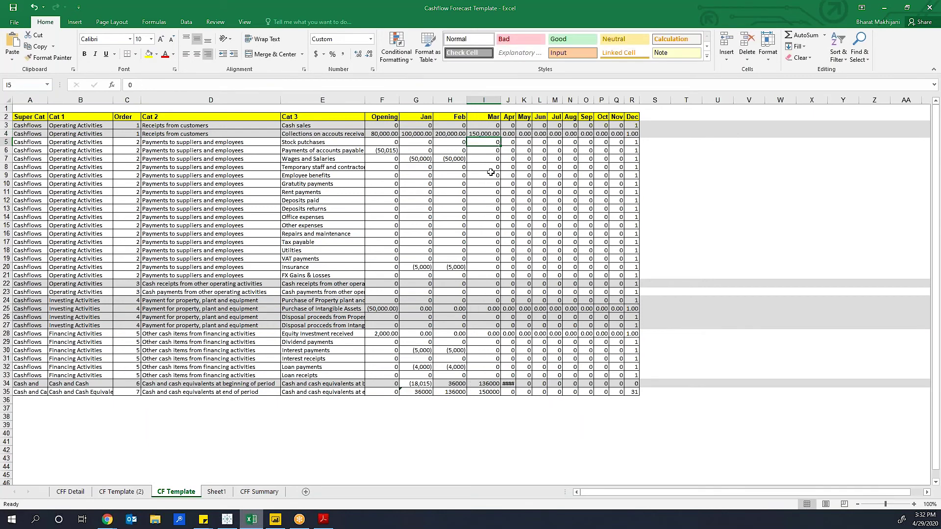
# Copy February's Wages and Salaries amount of -50000 into the March column of the same row
pyautogui.click(442, 157)
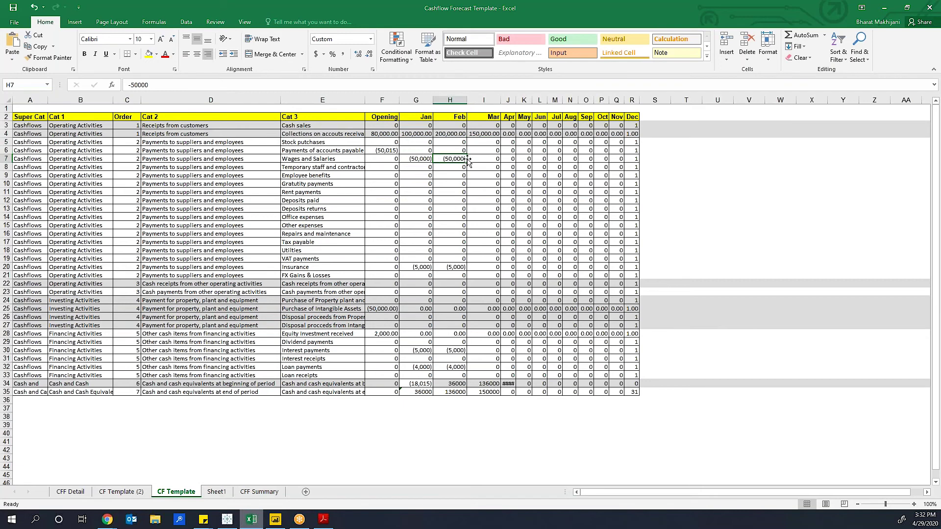
pyautogui.hotkey('ctrl', 'c')
pyautogui.click(487, 161)
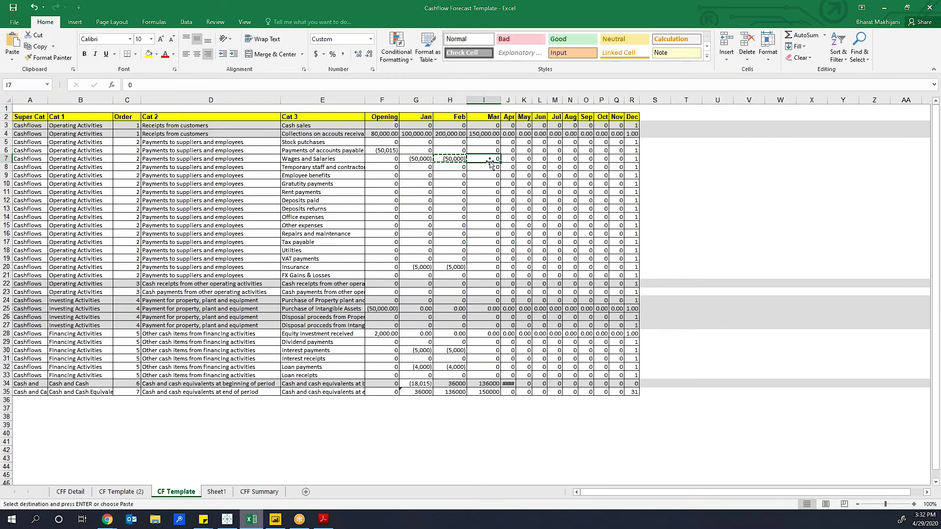
pyautogui.hotkey('ctrl', 'v')
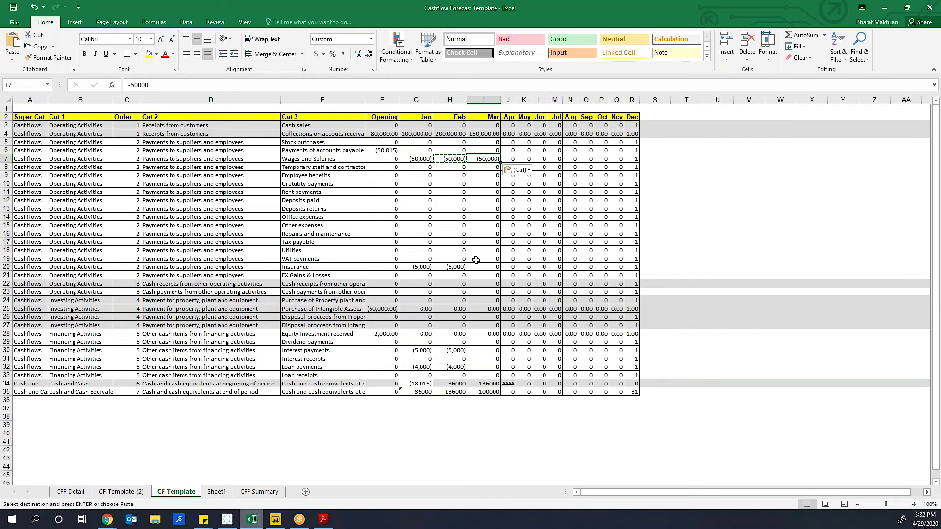
# Copy the February Insurance amount of -5000 from the CF Template sheet
pyautogui.click(461, 265)
pyautogui.hotkey('ctrl', 'c')
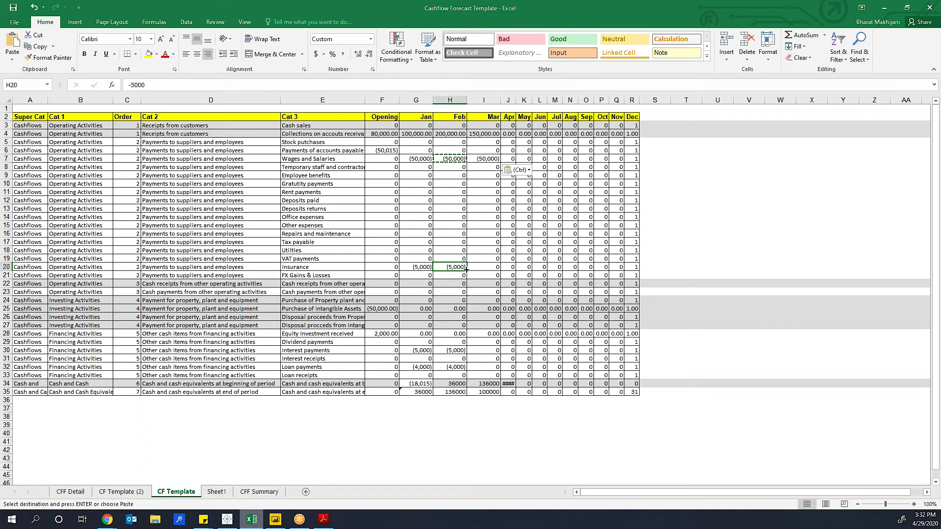